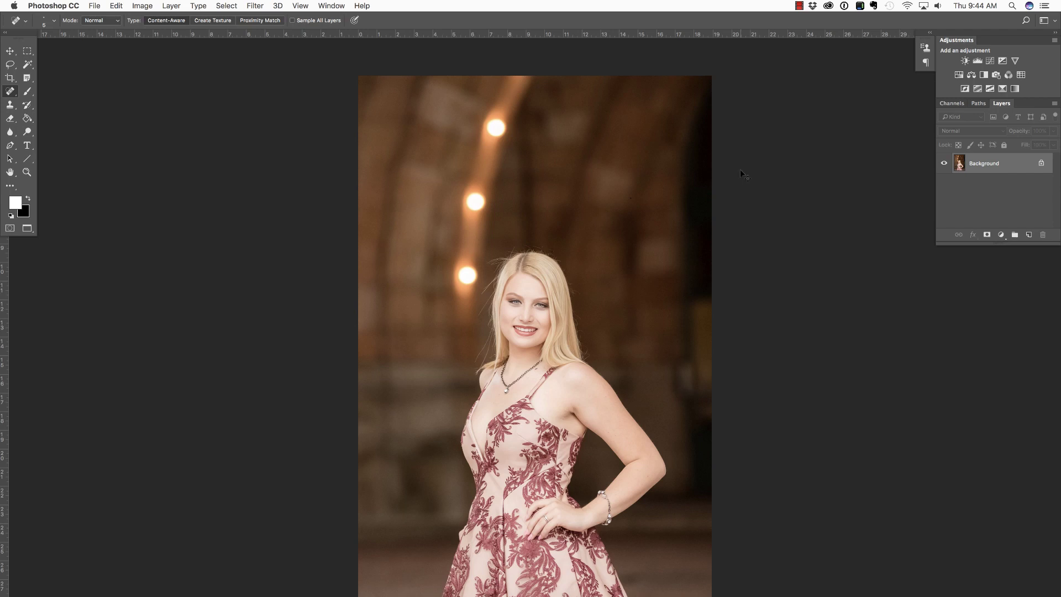
# Duplicate the Background layer with Cmd+J to create Layer 1 for retouching.
pyautogui.press('super+j')
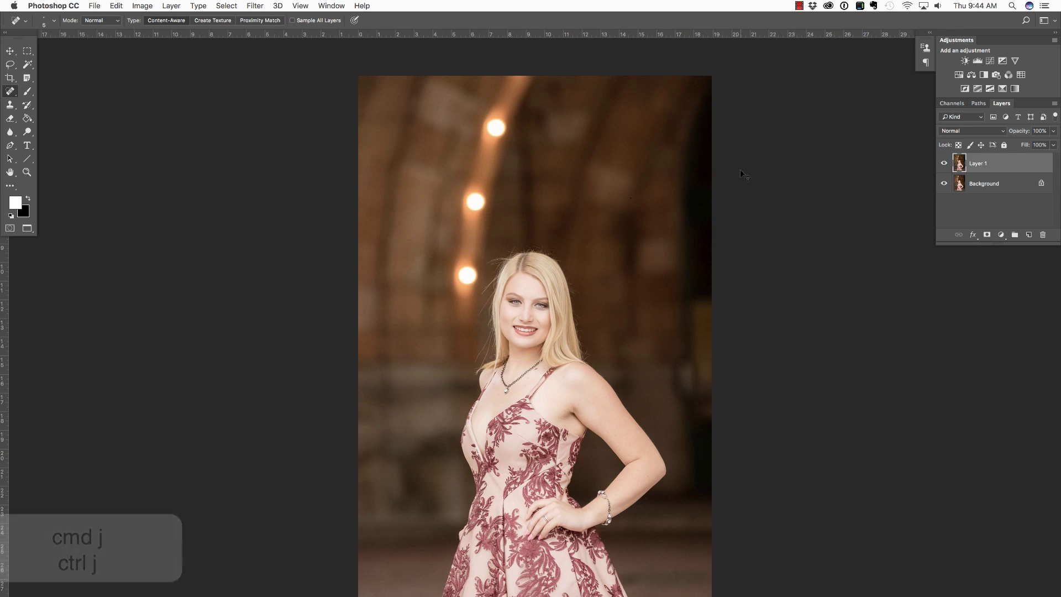
# Zoom to 100% on her face and choose the Spot Healing Brush from the healing tools.
pyautogui.press('super+equal')
pyautogui.press('super+equal')
pyautogui.press('super+equal')
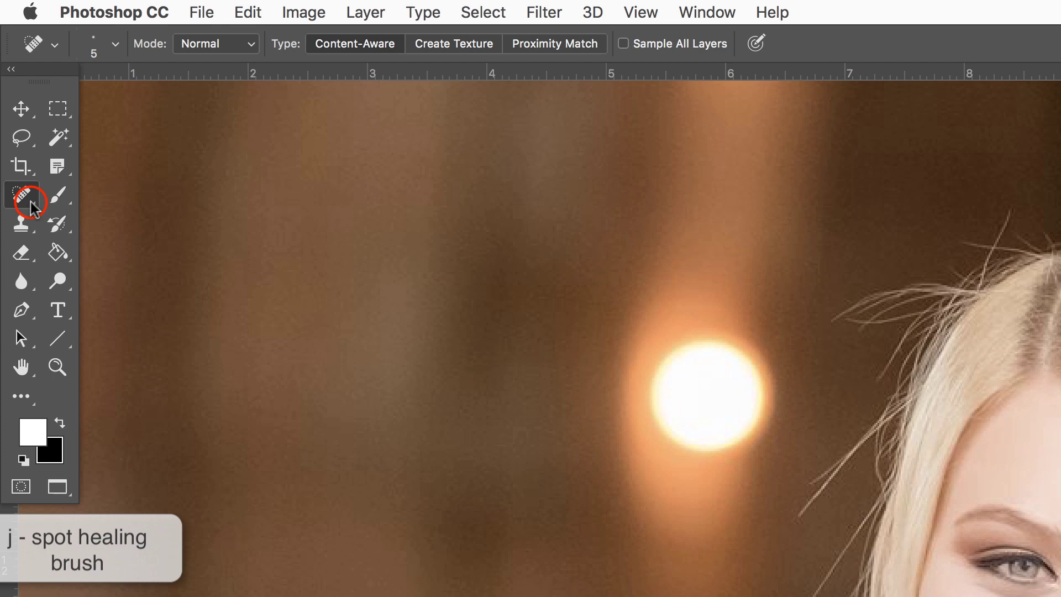
pyautogui.click(31, 203)
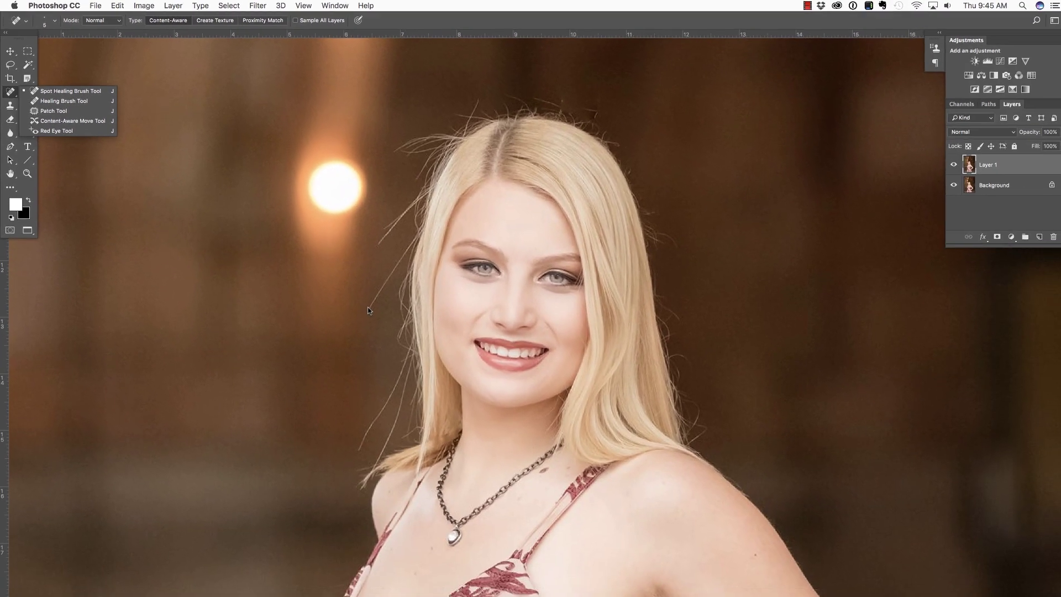
# Keep the Spot Healing Brush, resize it, and heal the stray hairs left of her head and face.
pyautogui.click(366, 301)
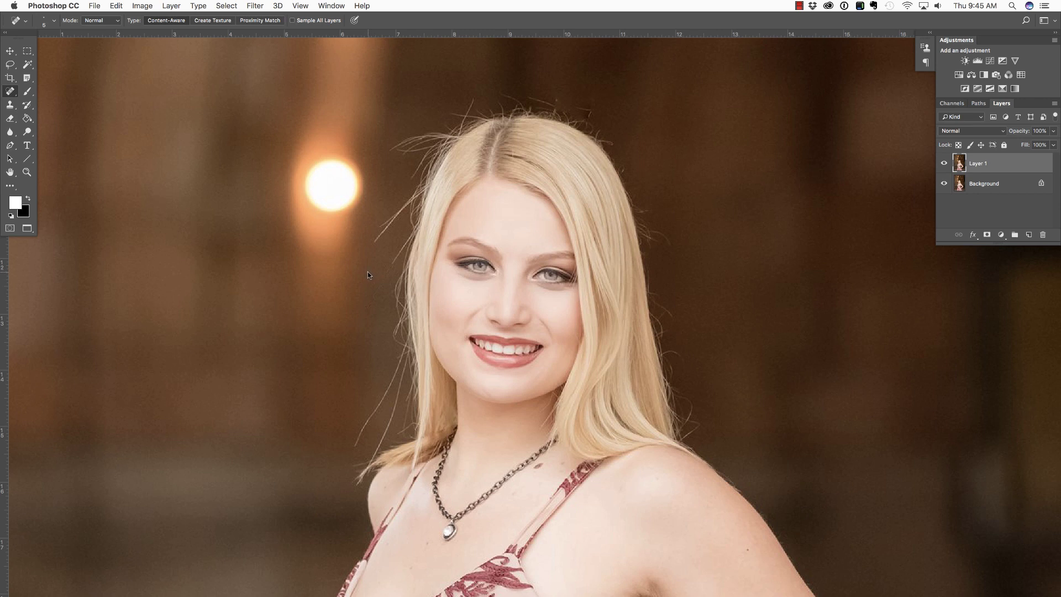
pyautogui.press(']')
pyautogui.press(']')
pyautogui.press(']')
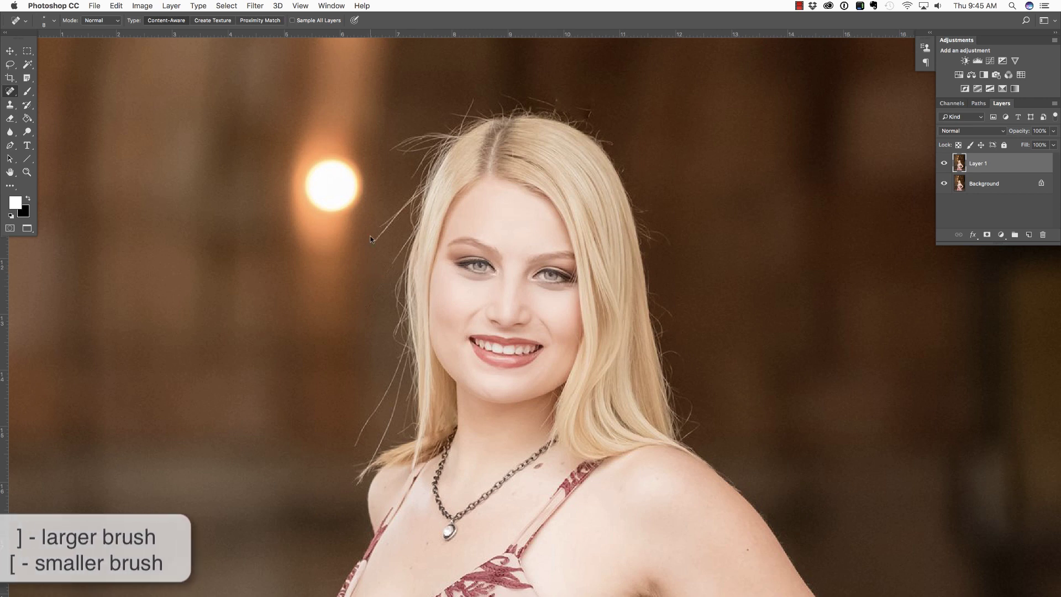
pyautogui.press('[')
pyautogui.press('[')
pyautogui.press('[')
pyautogui.moveTo(379, 231); pyautogui.dragTo(391, 223)
pyautogui.moveTo(390, 266); pyautogui.dragTo(391, 259)
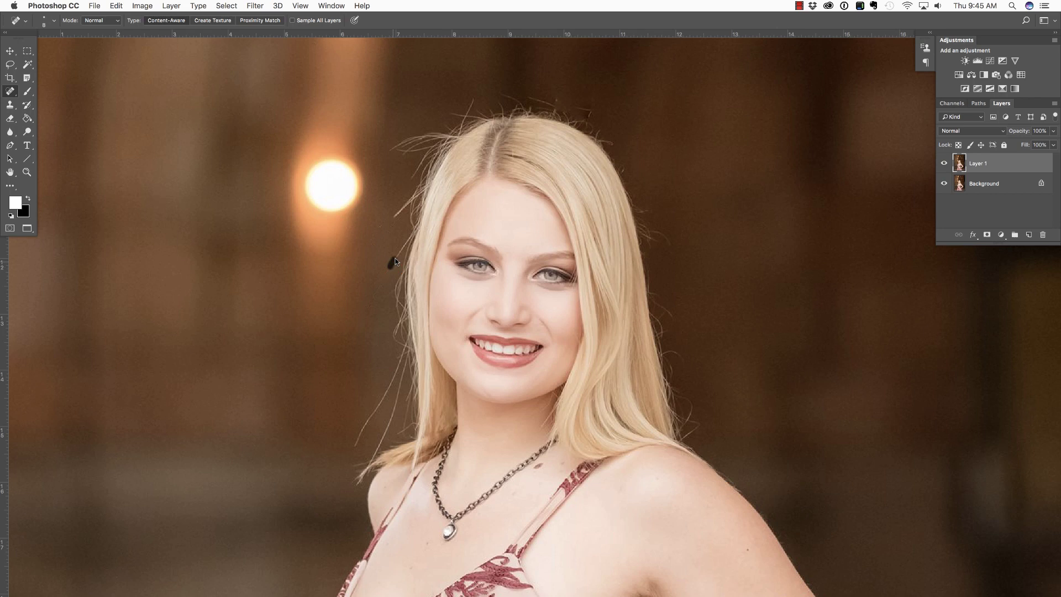
# Heal the remaining stray hairs near the light, lower beside her hair, and atop her head.
pyautogui.press('[')
pyautogui.press('[')
pyautogui.press(']')
pyautogui.press(']')
pyautogui.press(']')
pyautogui.moveTo(404, 208); pyautogui.dragTo(404, 208)
pyautogui.moveTo(354, 445); pyautogui.dragTo(374, 407)
pyautogui.moveTo(403, 141); pyautogui.dragTo(414, 148)
pyautogui.moveTo(474, 95); pyautogui.dragTo(471, 105)
# Clone over the stray hairs left of her face and neck with a size-25 Clone Stamp.
pyautogui.press('s')
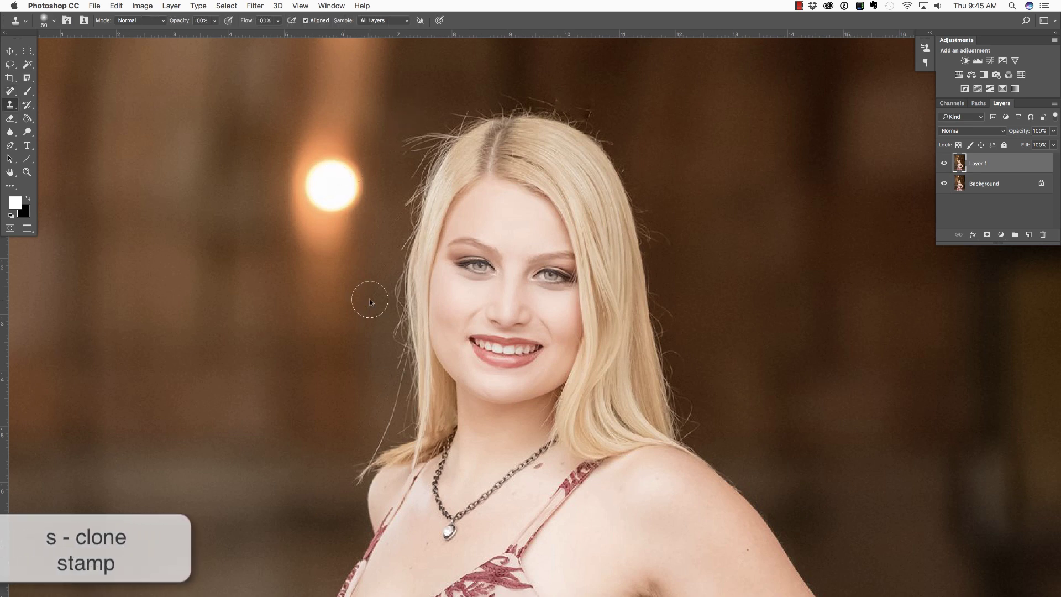
pyautogui.press(']')
pyautogui.press('[')
pyautogui.press('[')
pyautogui.press('[')
pyautogui.press('[')
pyautogui.press('[')
pyautogui.press('[')
pyautogui.press('[')
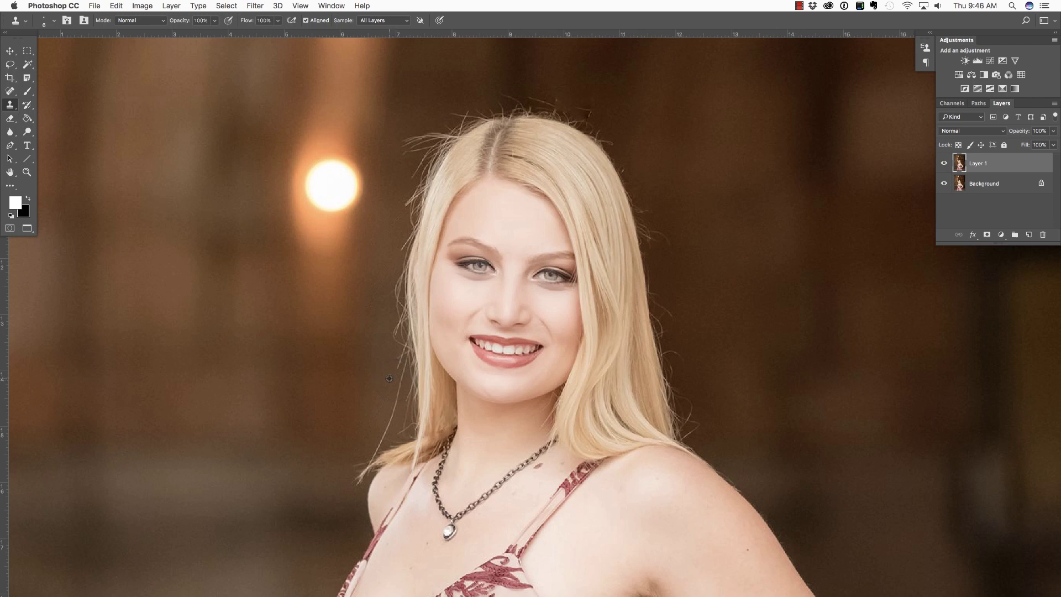
pyautogui.moveTo(390, 379)
pyautogui.mouseDown()
pyautogui.moveTo(399, 390)
pyautogui.moveTo(392, 419)
pyautogui.mouseUp()
pyautogui.click(385, 419)
pyautogui.moveTo(385, 418); pyautogui.dragTo(376, 449)
# Replace Layer 1 with a fresh copy given Dust & Scratches (radius 20, threshold 1), then select Background.
pyautogui.press('Delete')
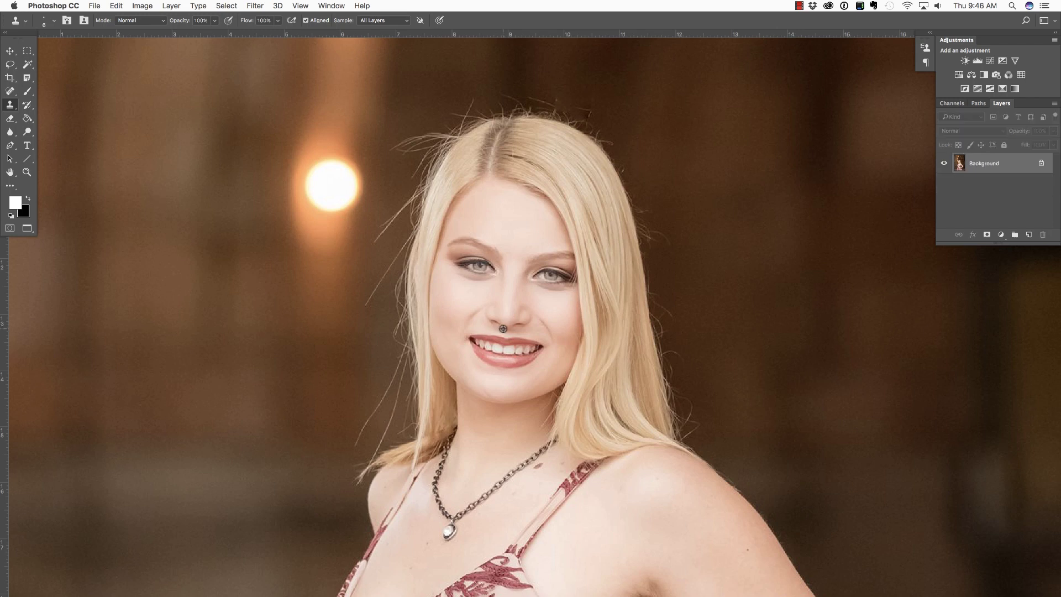
pyautogui.press('super+j')
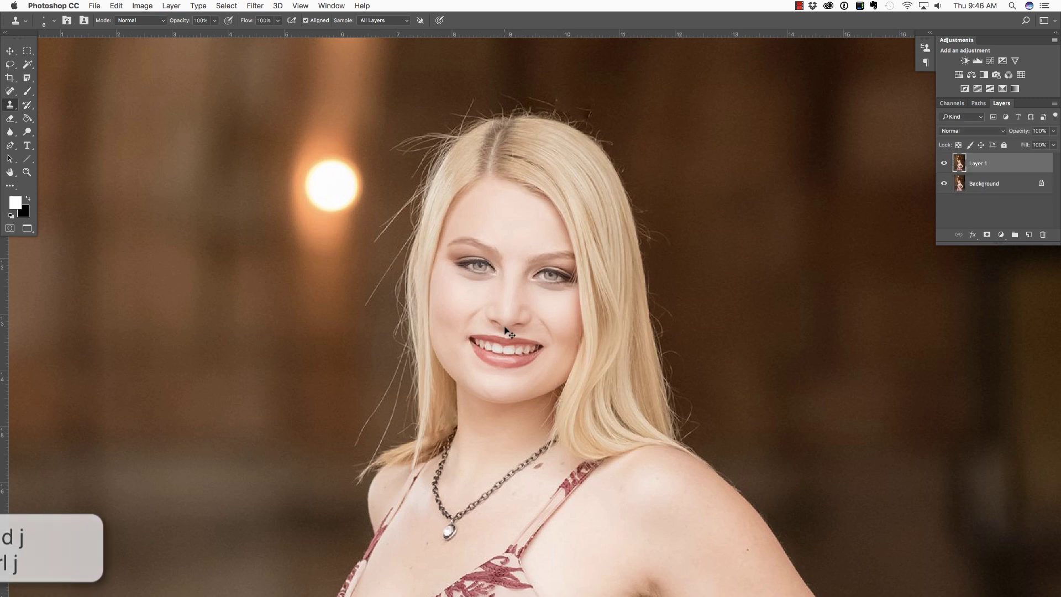
pyautogui.click(254, 6)
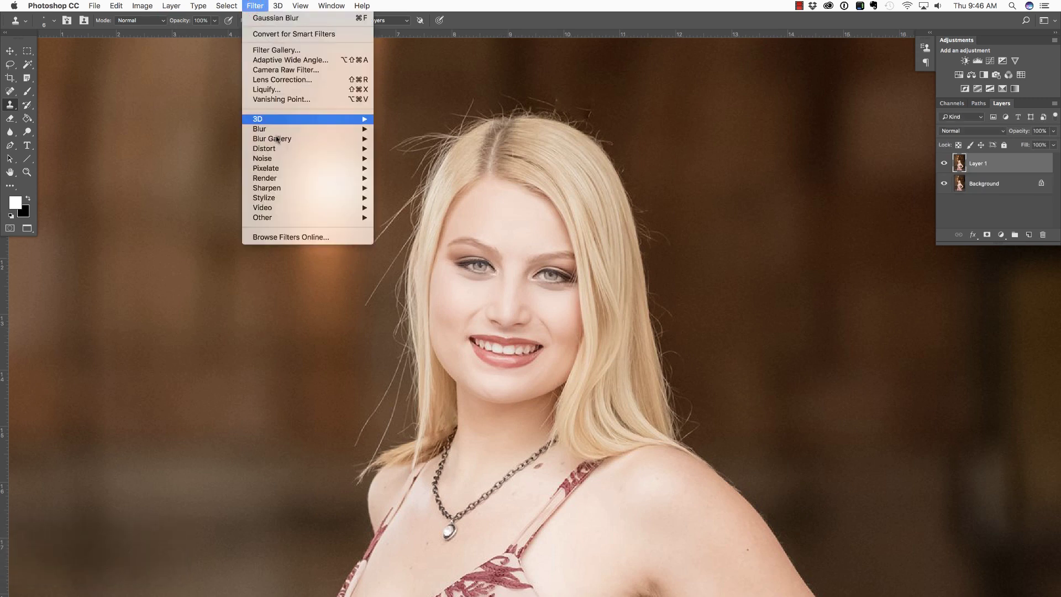
pyautogui.moveTo(297, 161)
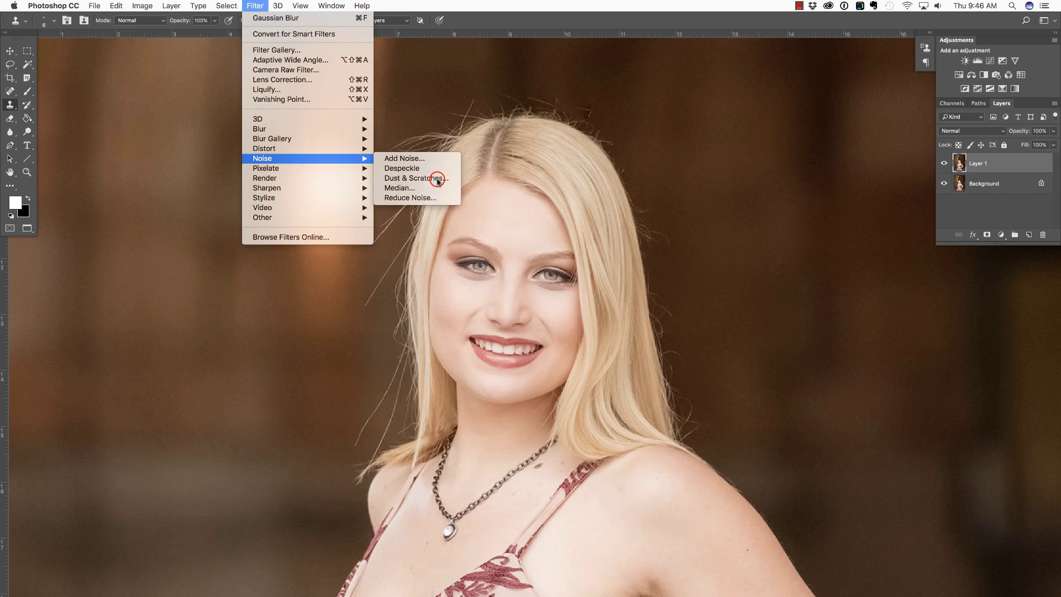
pyautogui.click(434, 178)
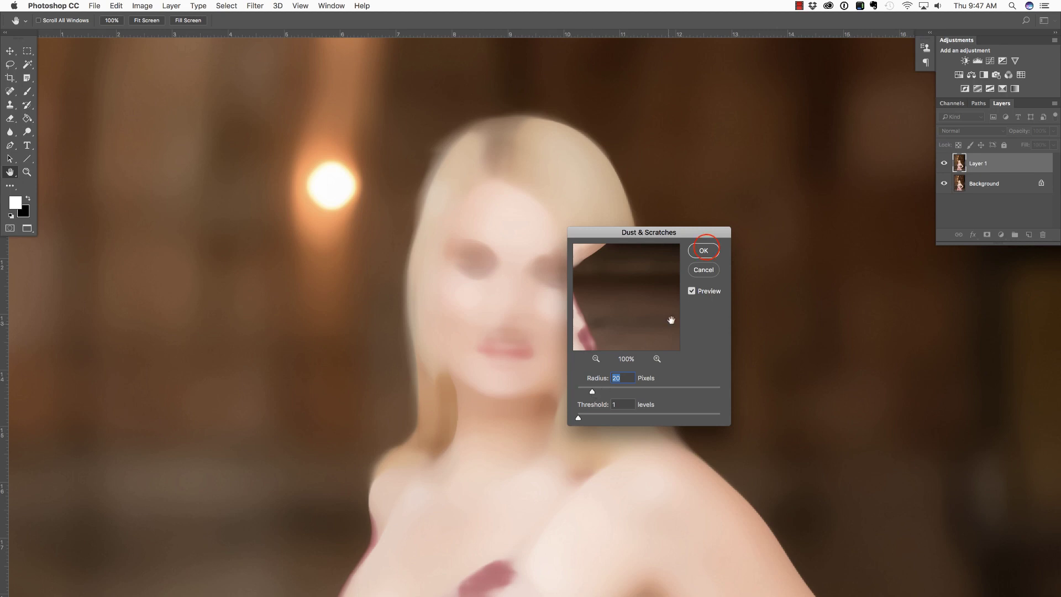
pyautogui.click(707, 250)
pyautogui.press('s')
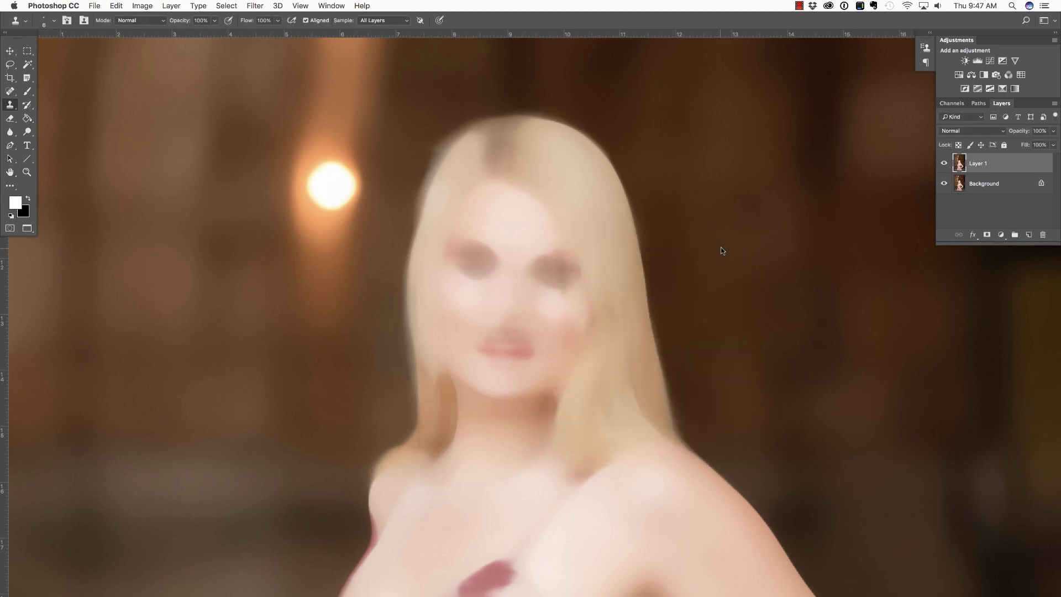
pyautogui.click(1019, 188)
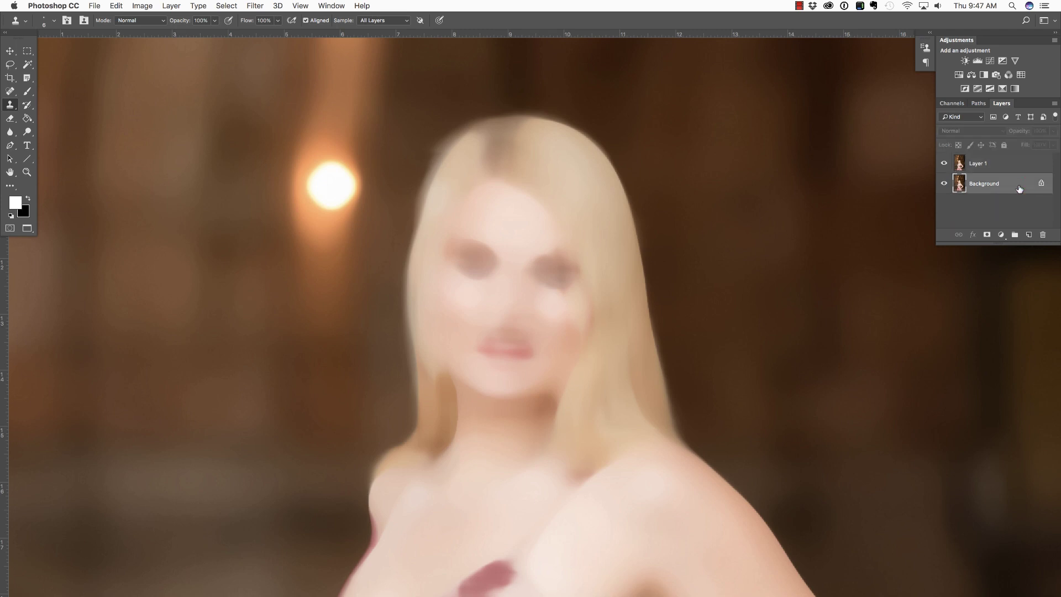
# Duplicate the Background layer and give the copy a 44.4-pixel Gaussian Blur.
pyautogui.press('super+j')
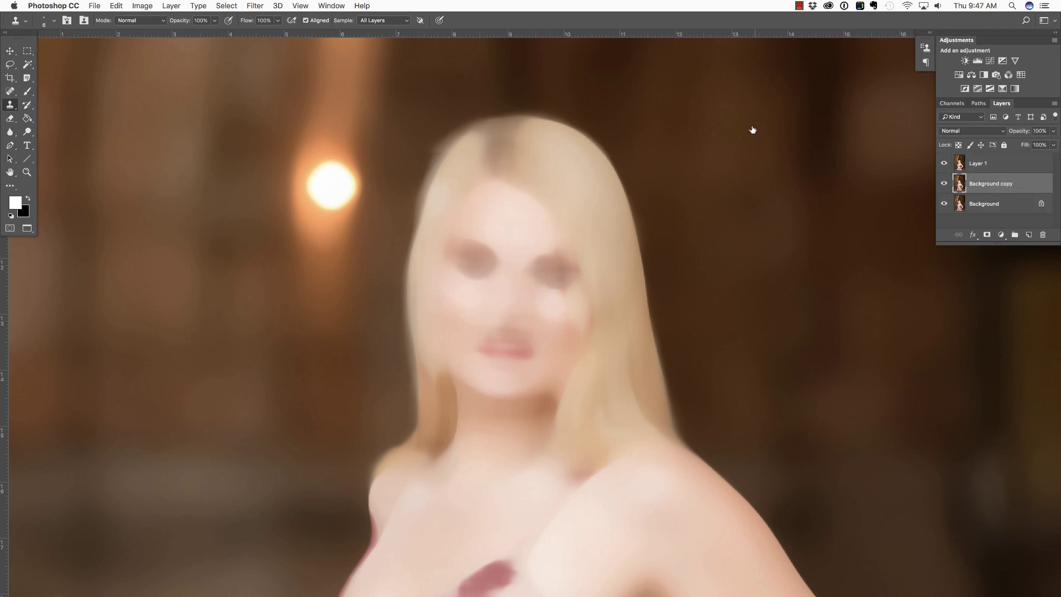
pyautogui.click(255, 6)
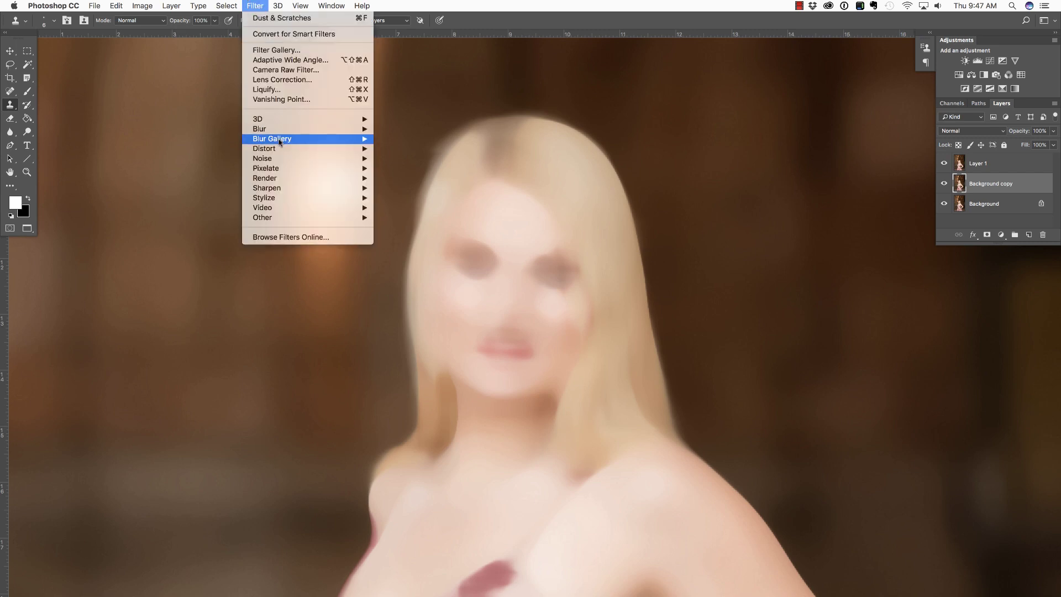
pyautogui.moveTo(282, 131)
pyautogui.click(410, 169)
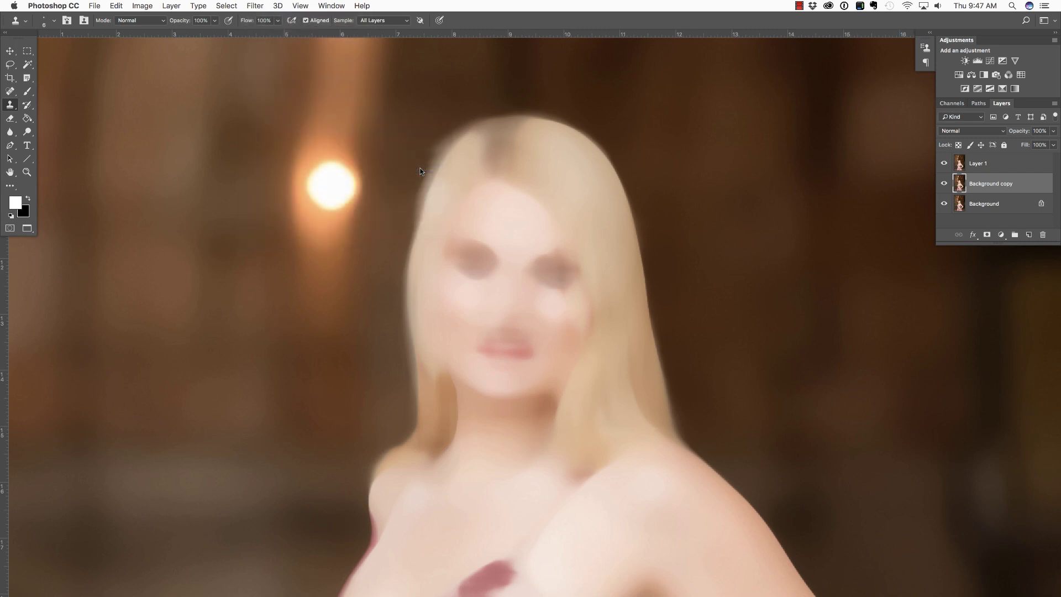
pyautogui.moveTo(235, 334); pyautogui.dragTo(254, 333)
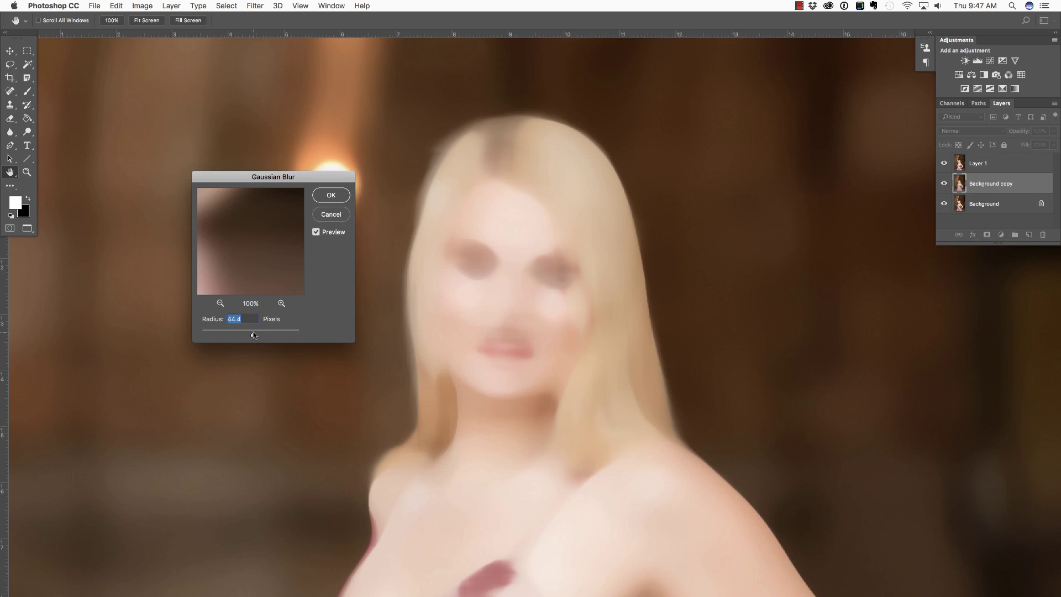
pyautogui.click(331, 196)
pyautogui.press('s')
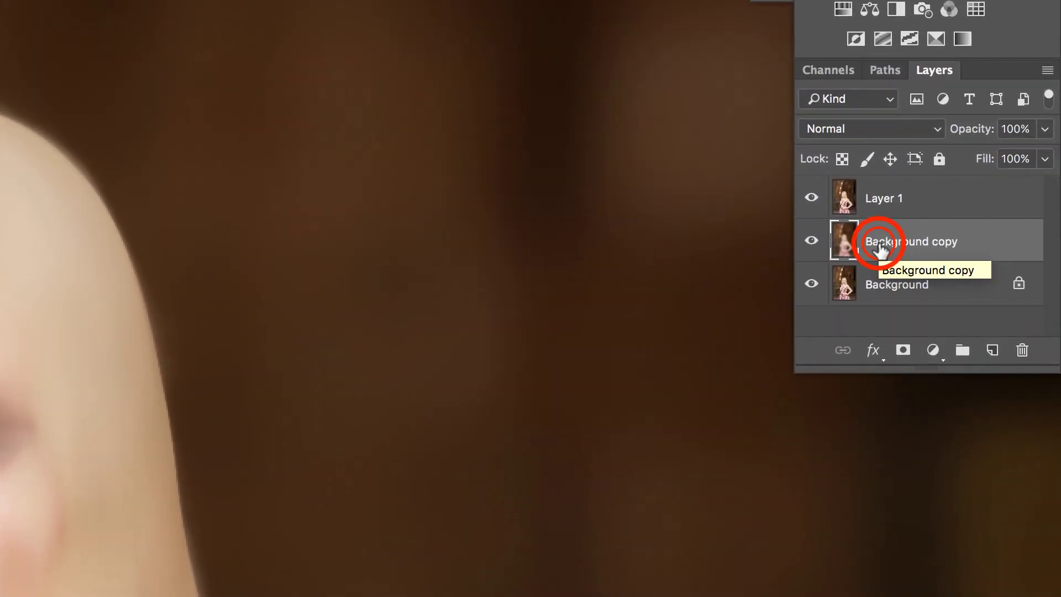
# Rename the Background copy 'Blur' and Layer 1 'Dust', then select both layers.
pyautogui.doubleClick(922, 218)
pyautogui.write('Blur')
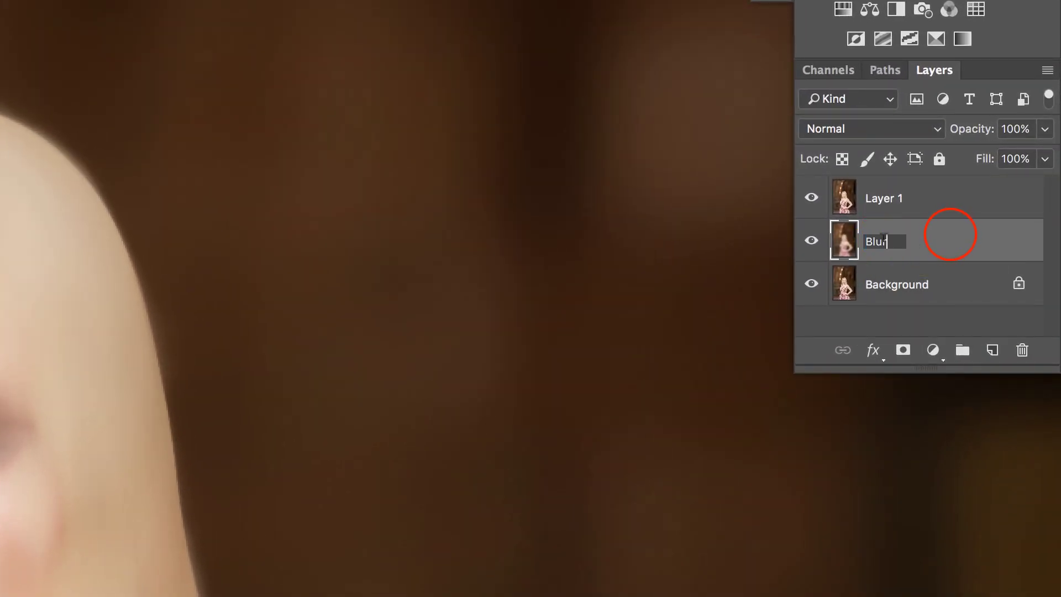
pyautogui.click(950, 238)
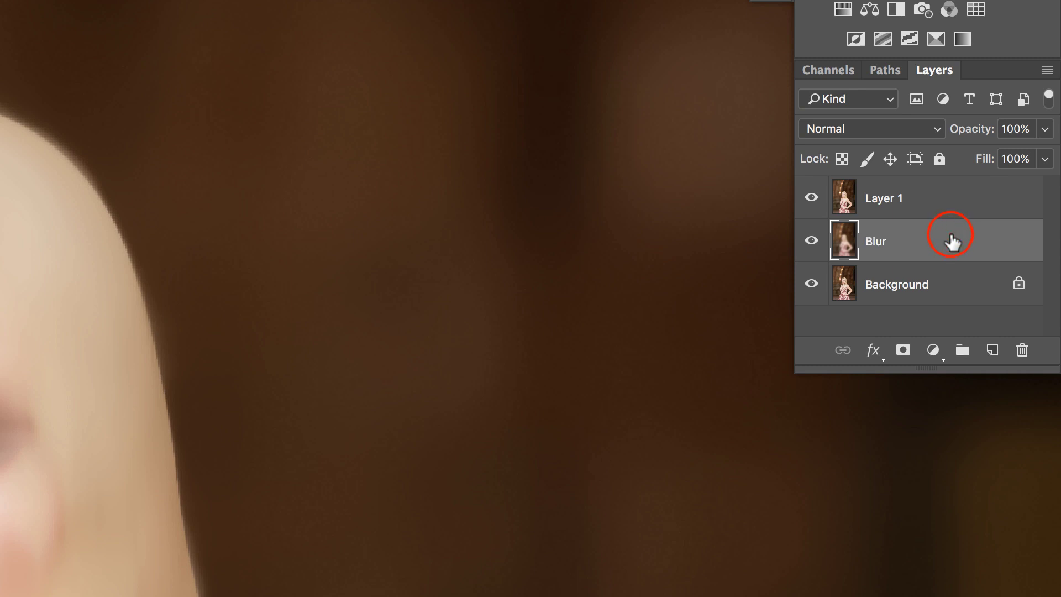
pyautogui.doubleClick(883, 200)
pyautogui.write('Dust')
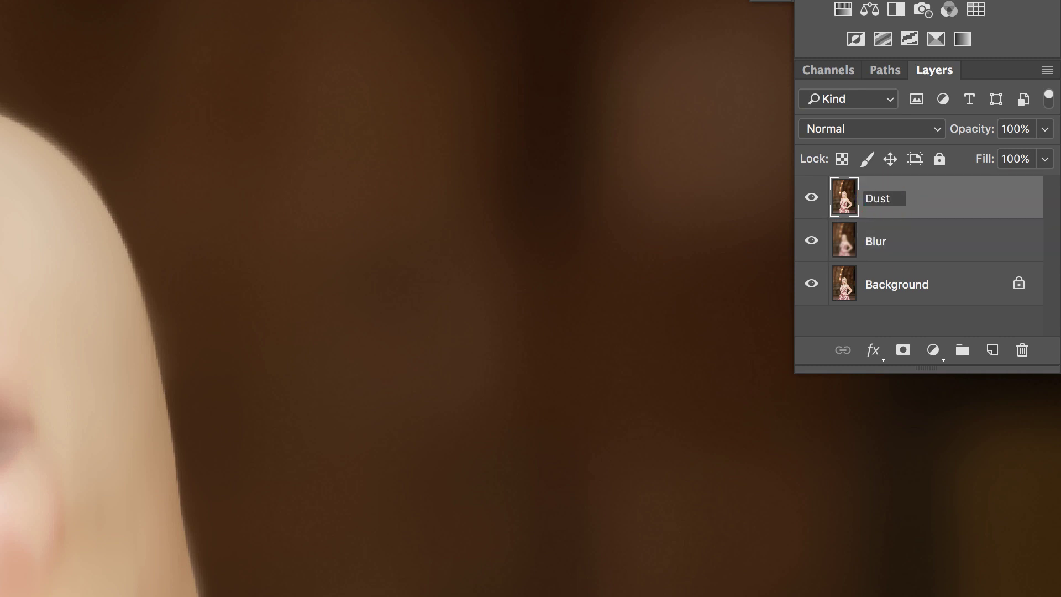
pyautogui.press('Return')
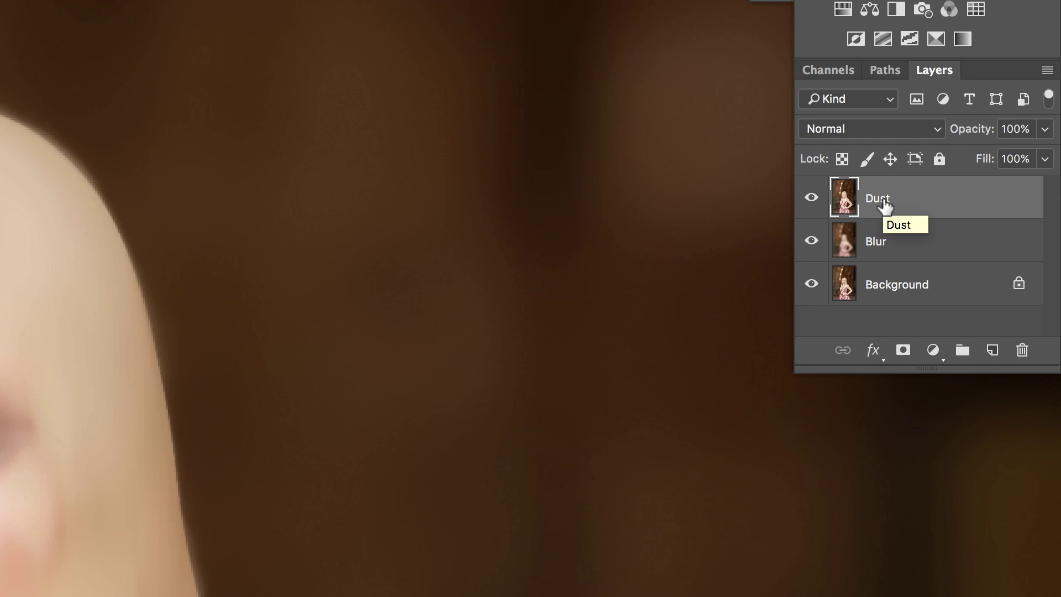
pyautogui.keyDown('shift'); pyautogui.click(971, 245); pyautogui.keyUp('shift')
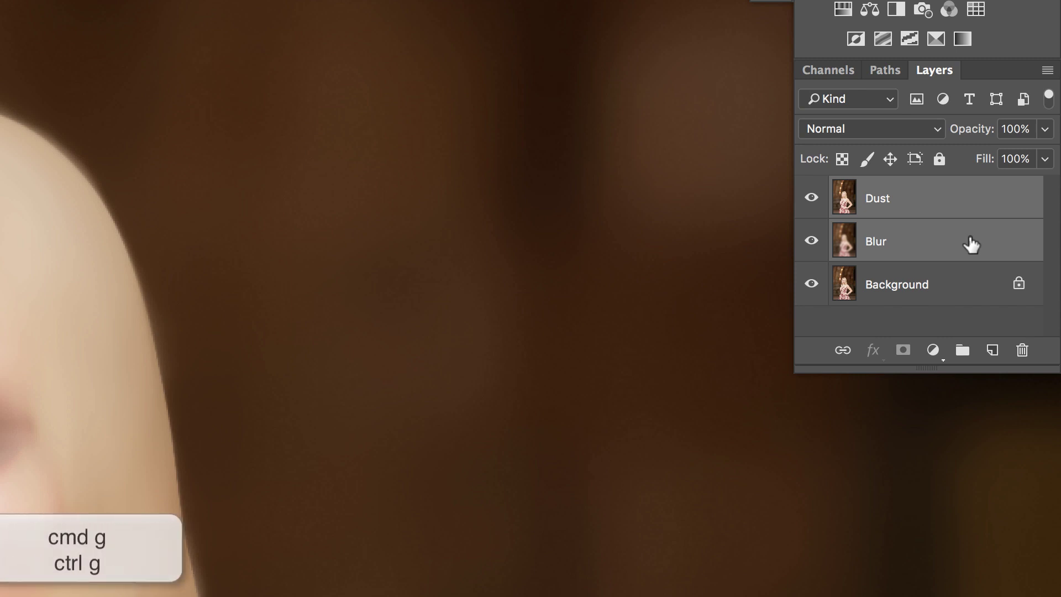
# Group Dust and Blur into Group 1 and give it an inverted black layer mask.
pyautogui.hotkey('ctrl', 'g')
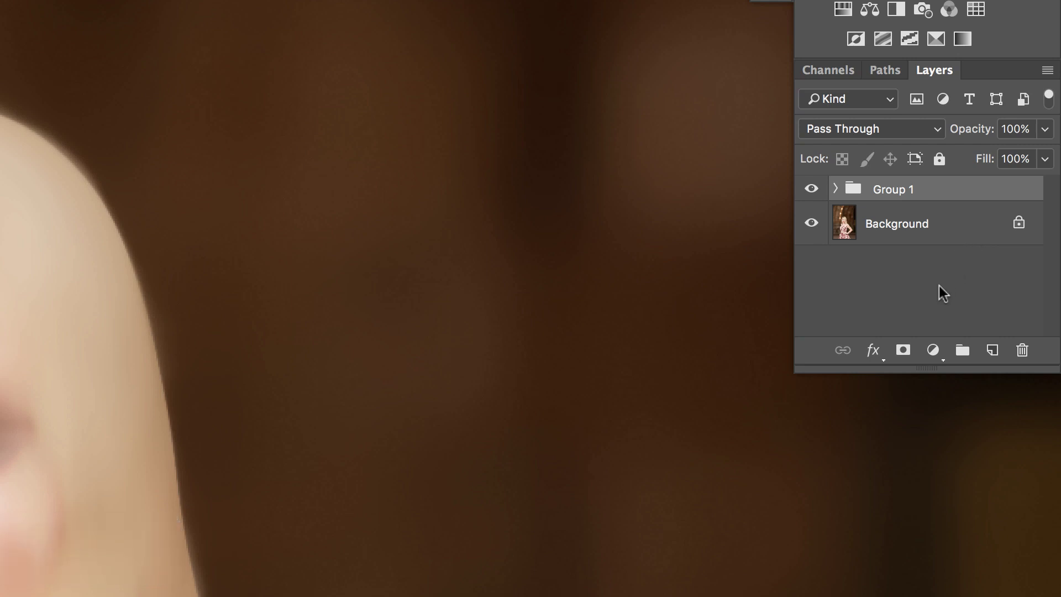
pyautogui.click(903, 350)
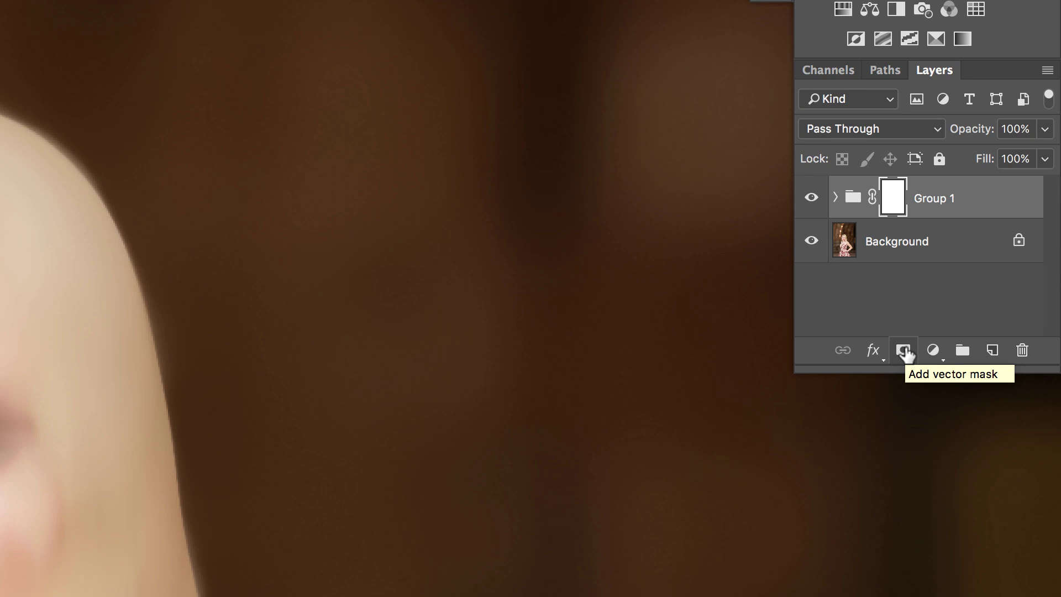
pyautogui.press('super+i')
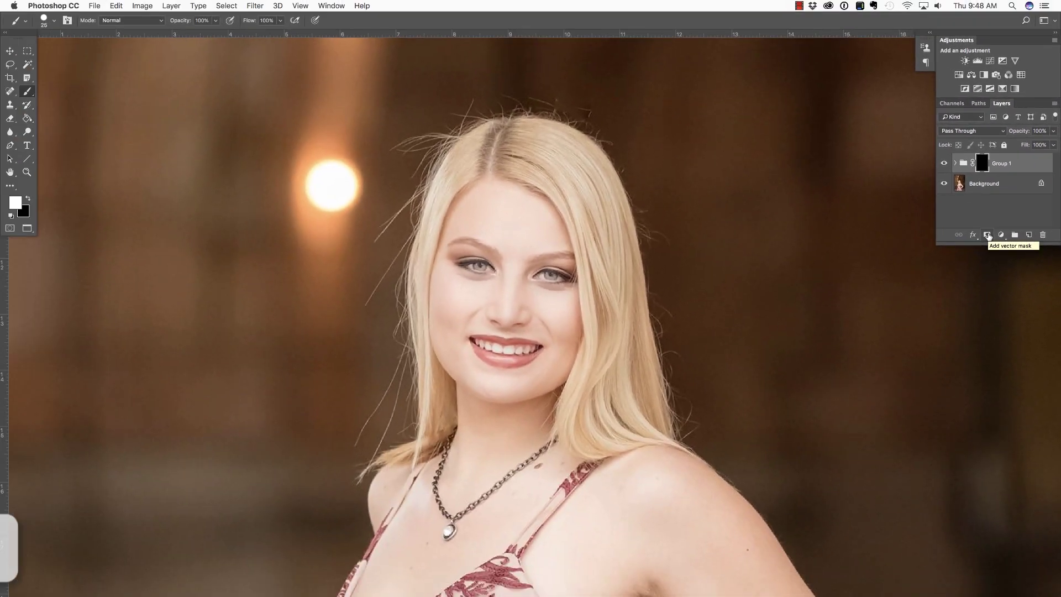
pyautogui.press('b')
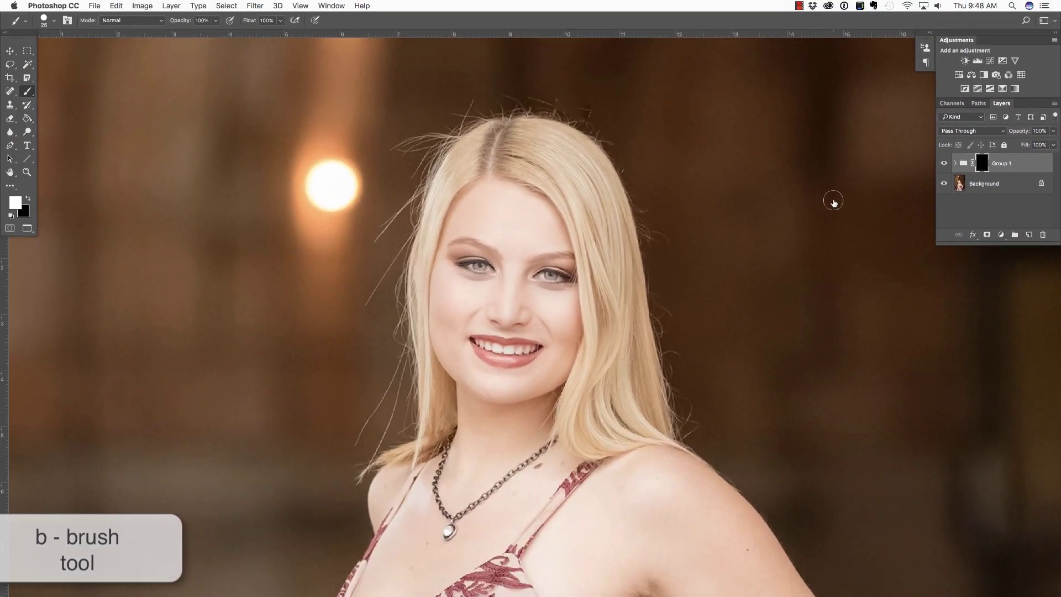
# Paint white on Group 1's mask over the stray hairs left of her head, shrinking the brush to 20 then 10.
pyautogui.click(396, 148)
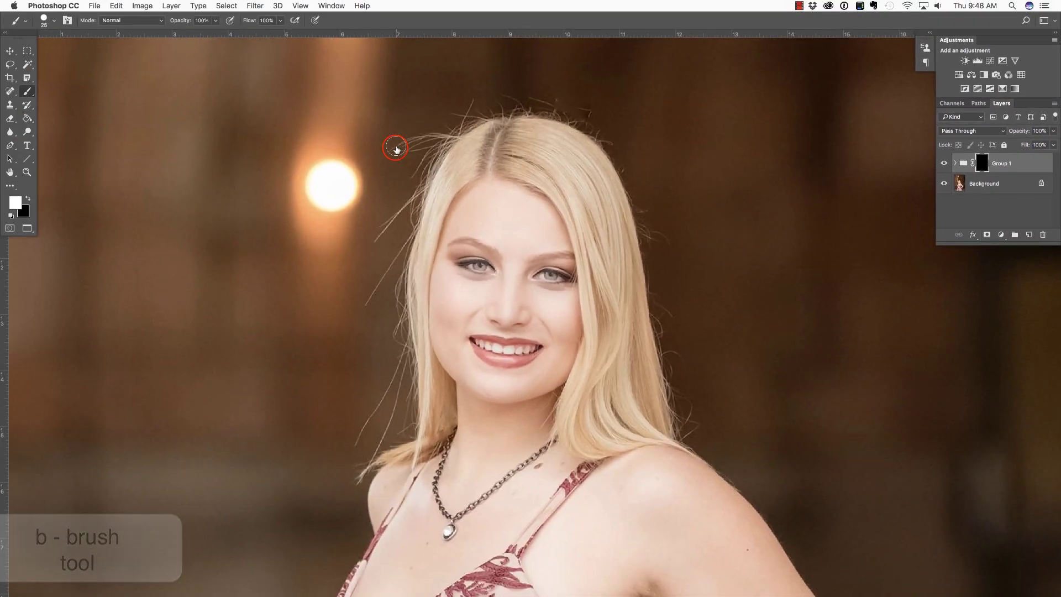
pyautogui.moveTo(396, 149)
pyautogui.mouseDown()
pyautogui.moveTo(423, 138)
pyautogui.moveTo(401, 160)
pyautogui.mouseUp()
pyautogui.moveTo(366, 239); pyautogui.dragTo(359, 275)
pyautogui.press('[')
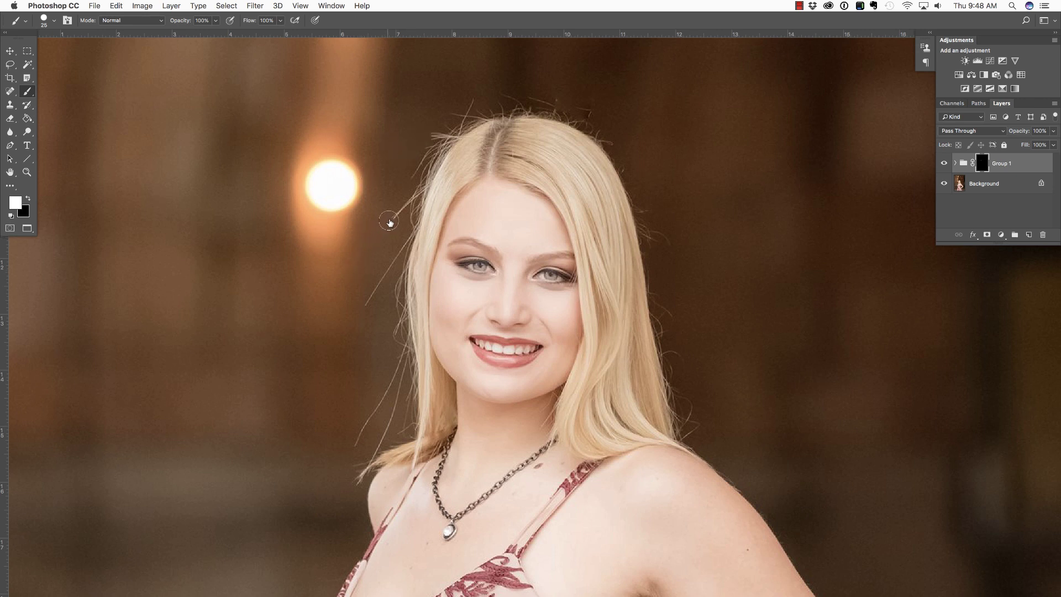
pyautogui.moveTo(391, 218); pyautogui.dragTo(380, 231)
pyautogui.click(364, 305)
pyautogui.press('[')
pyautogui.press('[')
pyautogui.moveTo(367, 304); pyautogui.dragTo(396, 254)
pyautogui.moveTo(355, 442); pyautogui.dragTo(397, 372)
pyautogui.press('super+0')
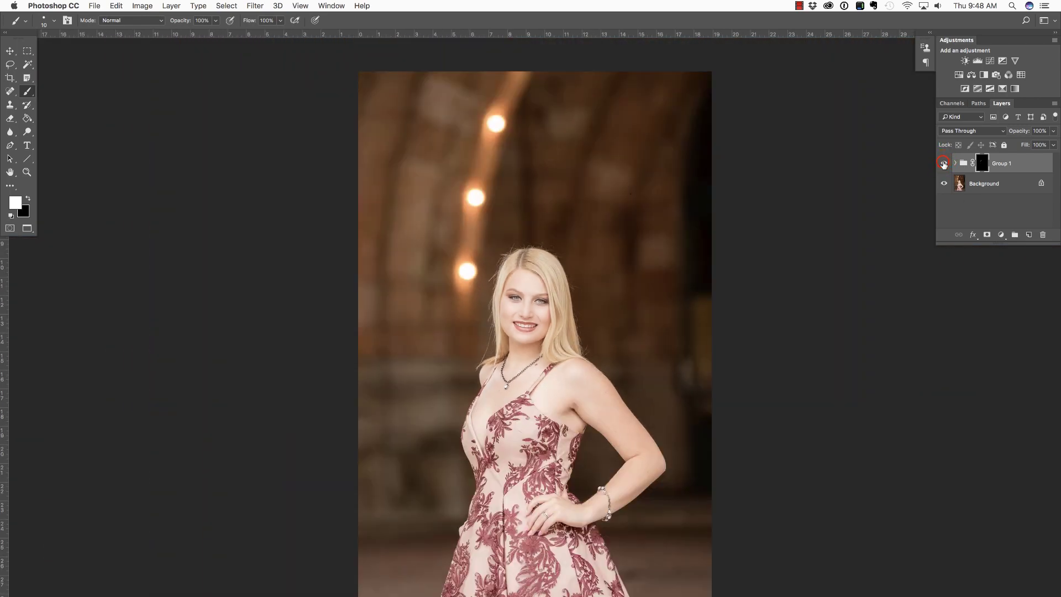
# Toggle Group 1's visibility repeatedly to compare the retouch with the original photo.
pyautogui.click(944, 164)
pyautogui.click(944, 164)
pyautogui.click(944, 163)
pyautogui.click(944, 164)
pyautogui.click(944, 163)
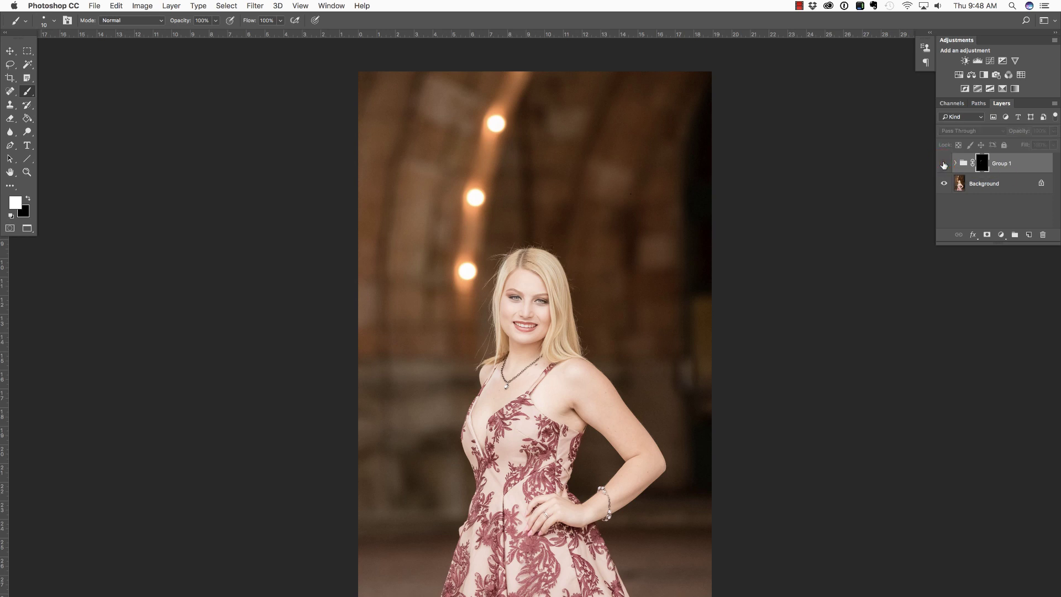
# Zoom in, show Group 1 again, and paint out the stray hair at her hair's left edge.
pyautogui.press('super+plus')
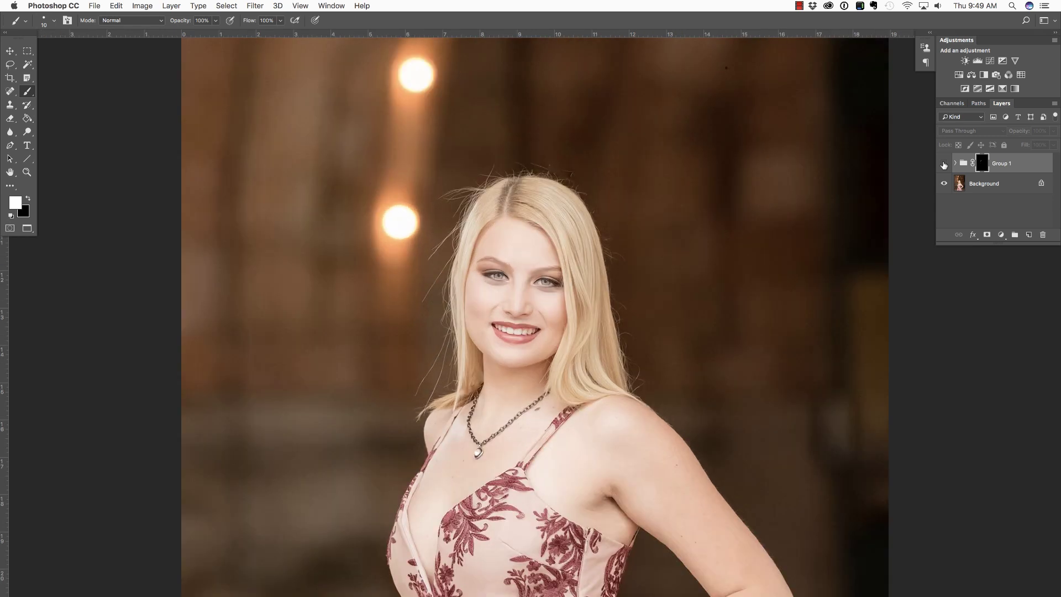
pyautogui.click(944, 163)
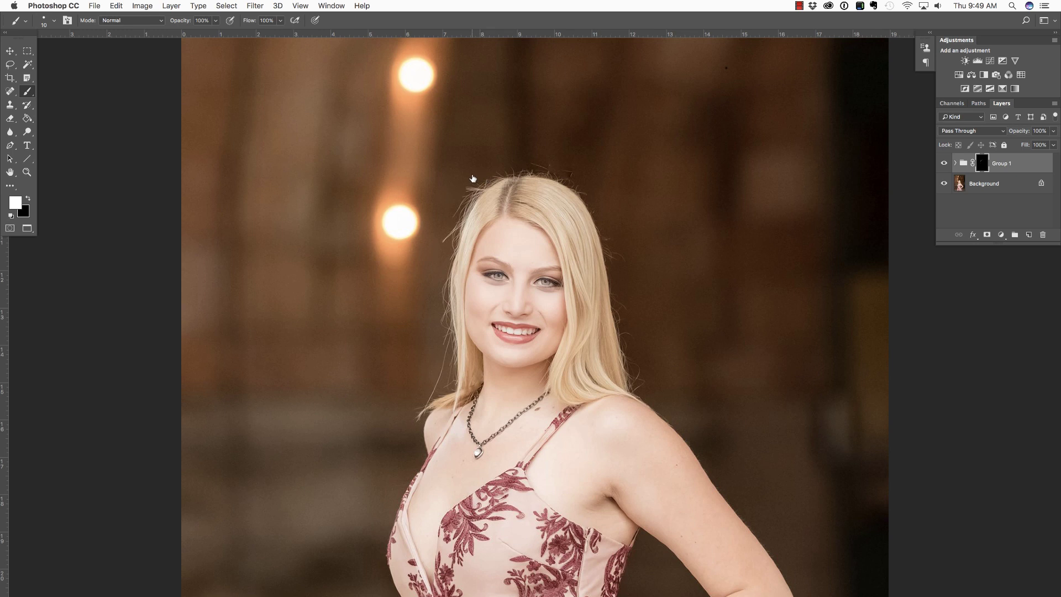
pyautogui.moveTo(442, 242); pyautogui.dragTo(453, 236)
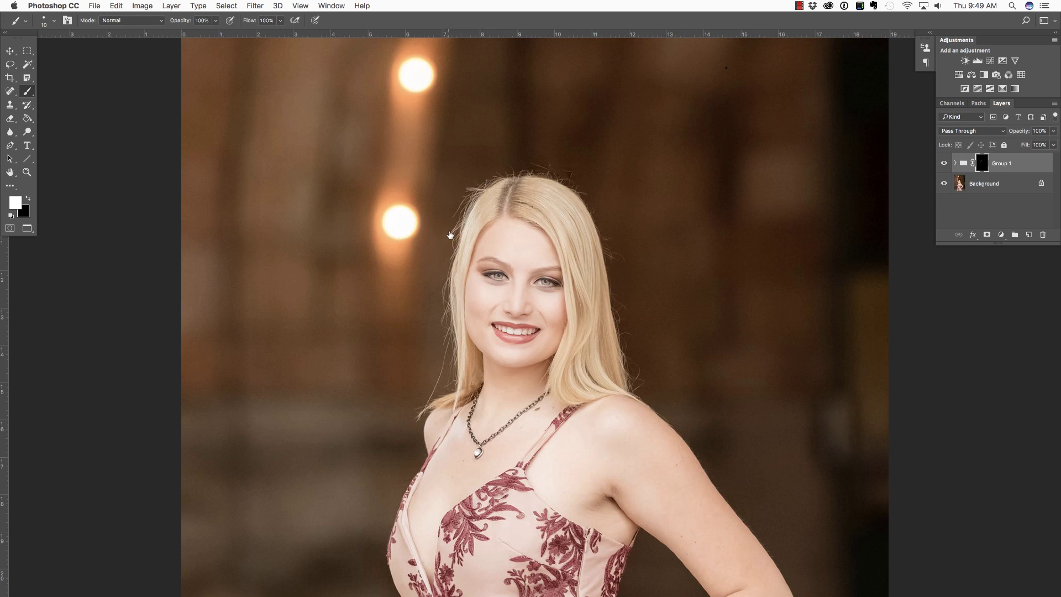